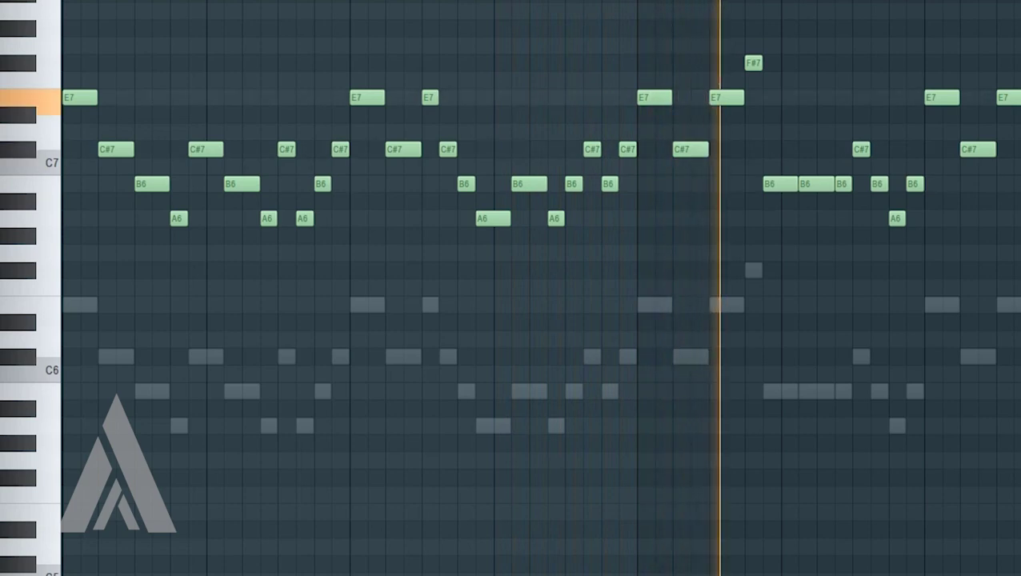
Step: Play the second melody on the Dance Piano channel and look through the list of channels in the piano roll
key("space")
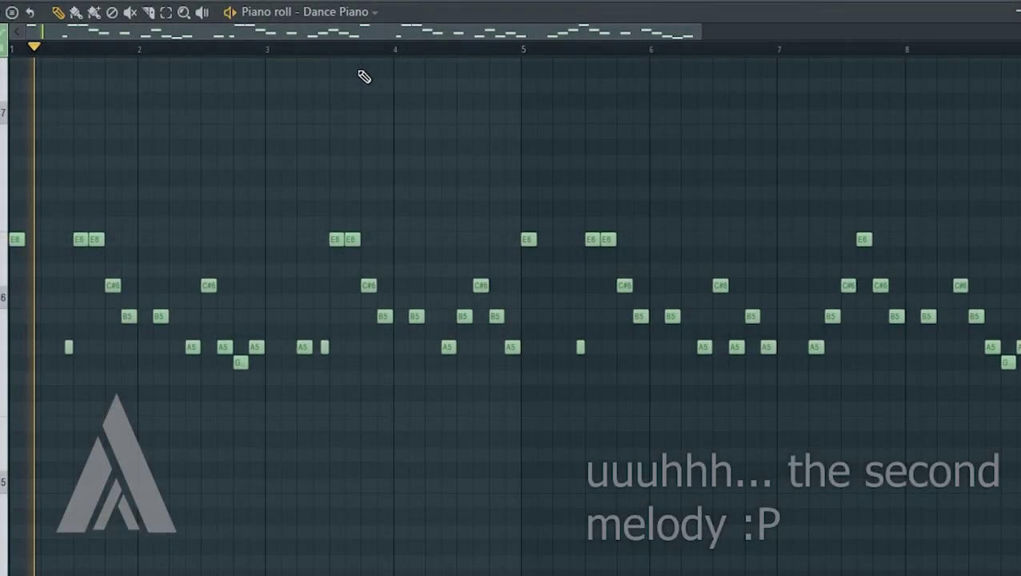
left_click(341, 11)
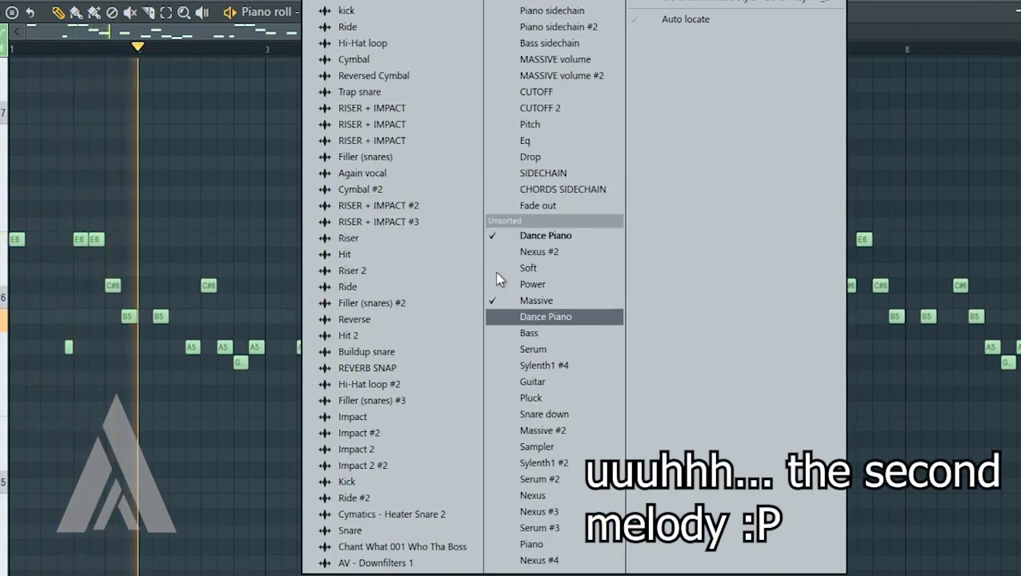
left_click(237, 185)
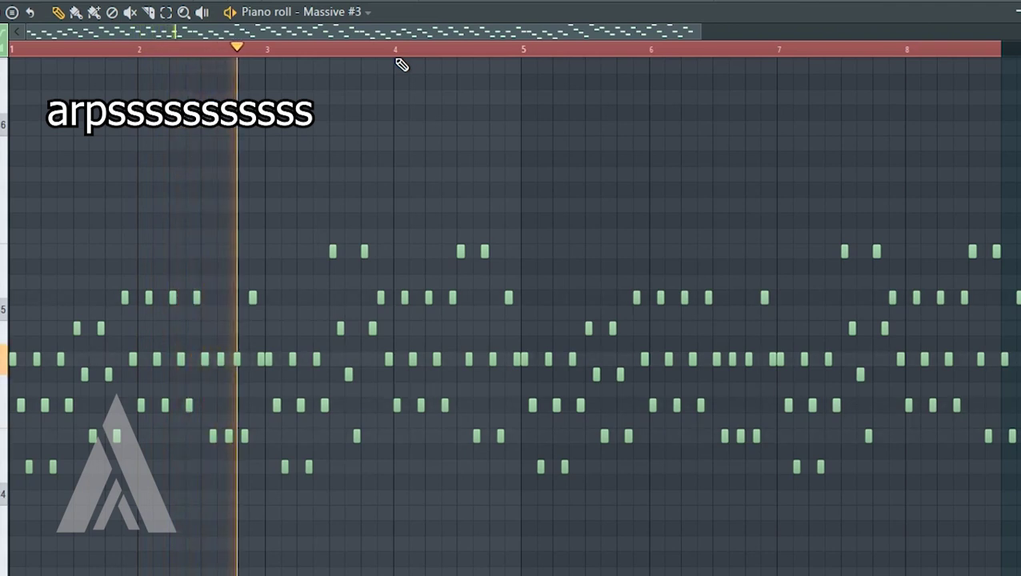
Step: View the Massive #3 synth that plays the arpeggio from the channel rack, then close it and the rack
key("F6")
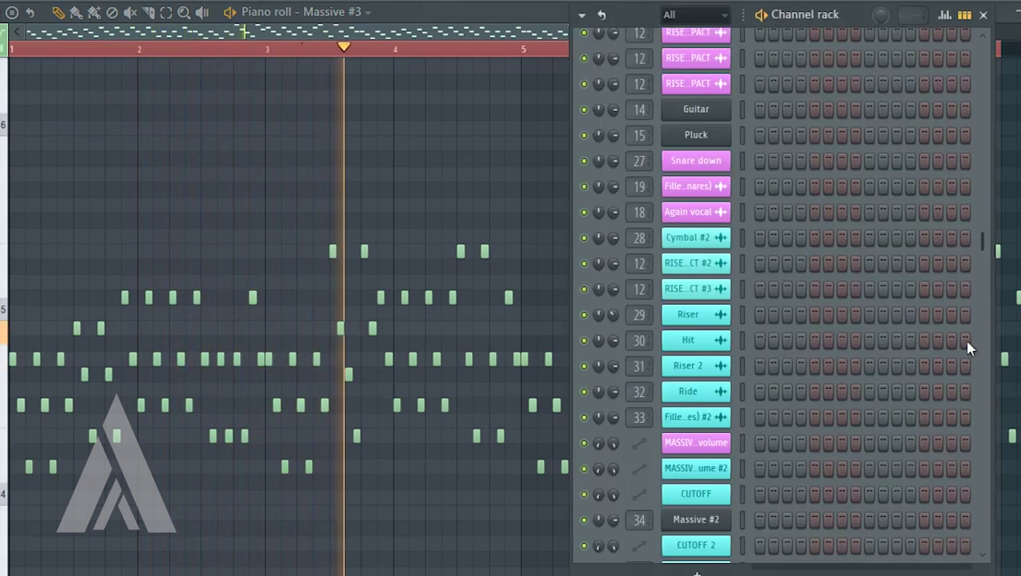
scroll(980, 360, "down", 15)
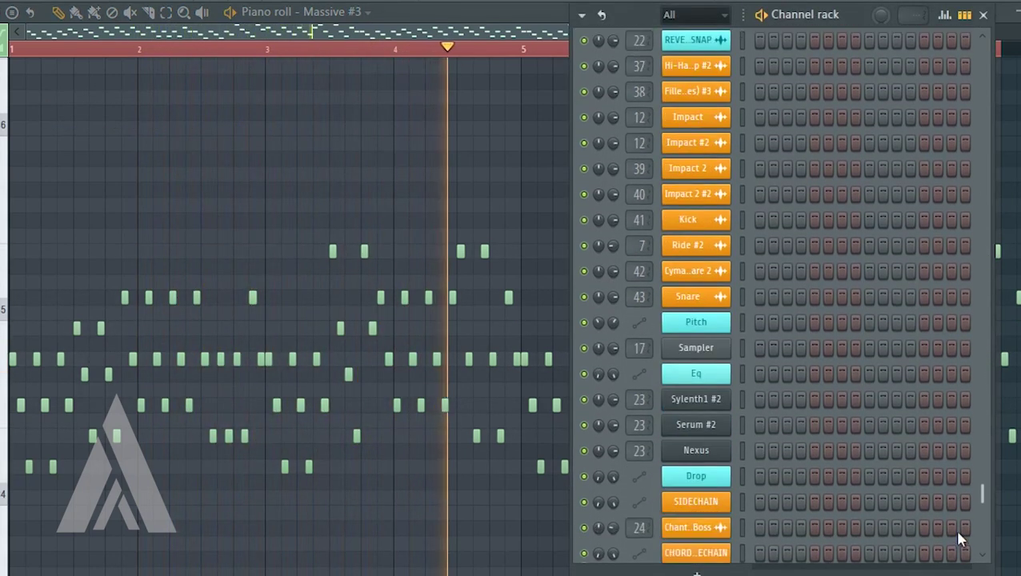
left_click(716, 485)
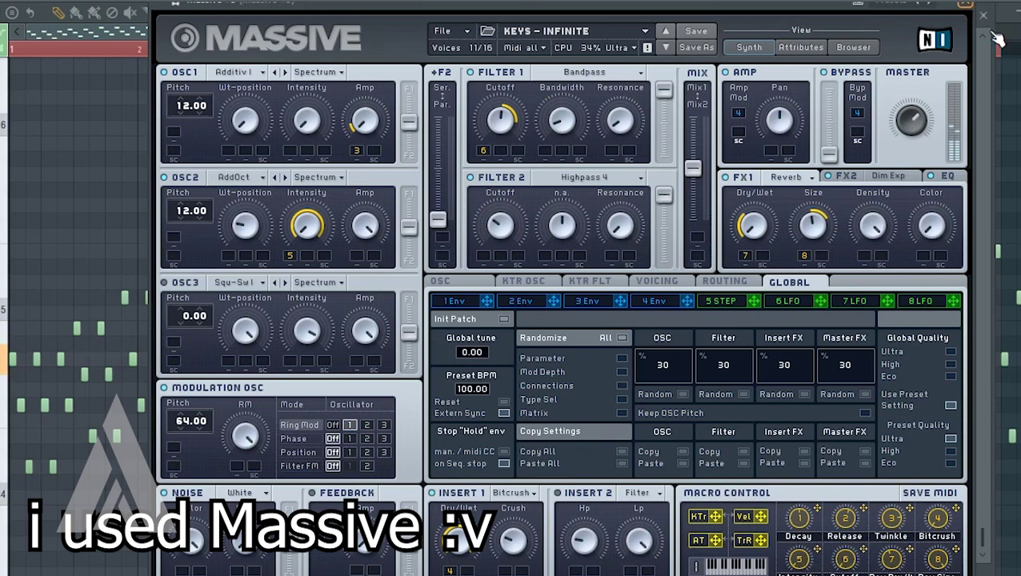
left_click(967, 4)
left_click(1005, 13)
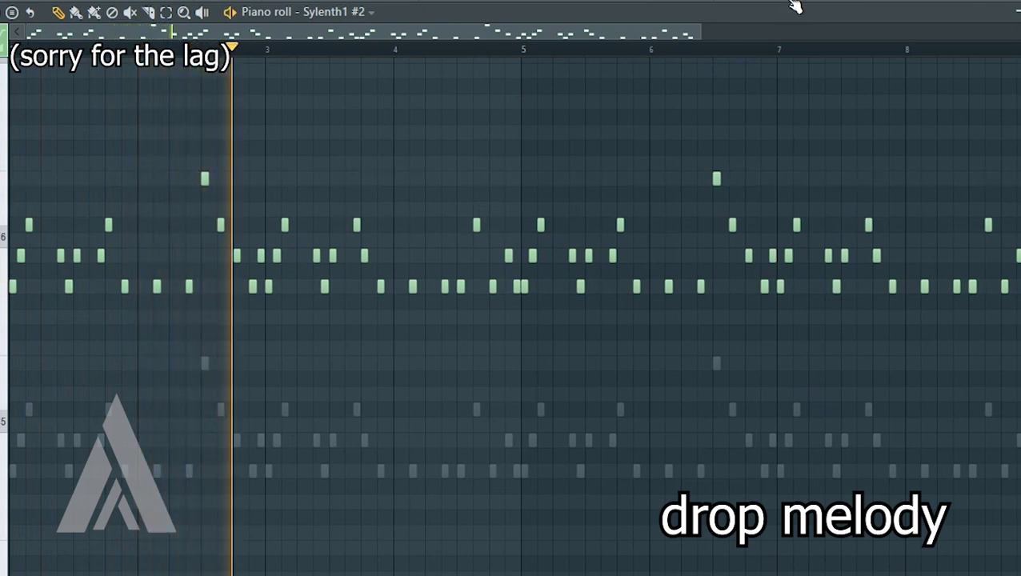
Step: View the Sylenth1 #2 synth that plays the drop melody, then close its window
key("F6")
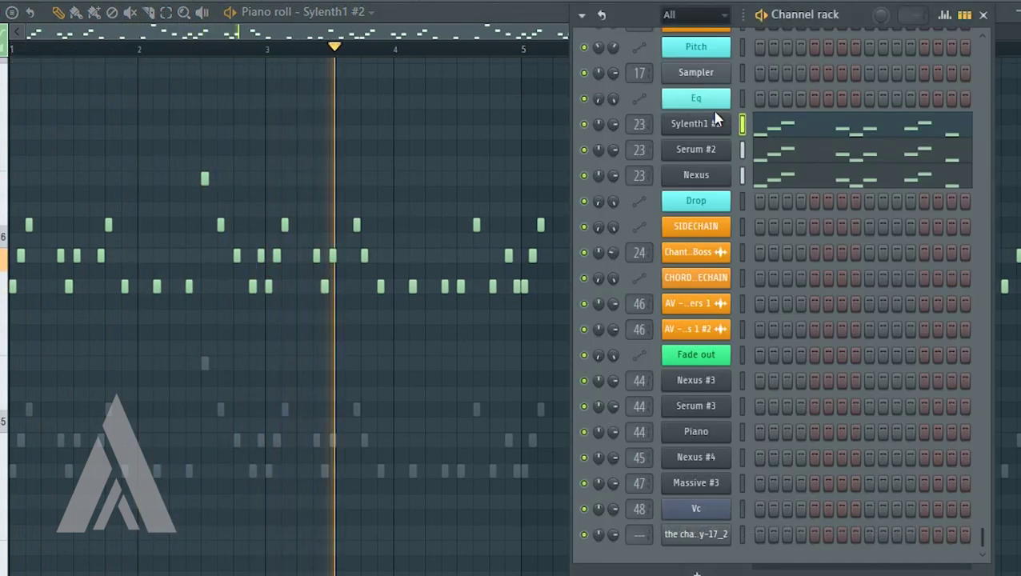
left_click(711, 128)
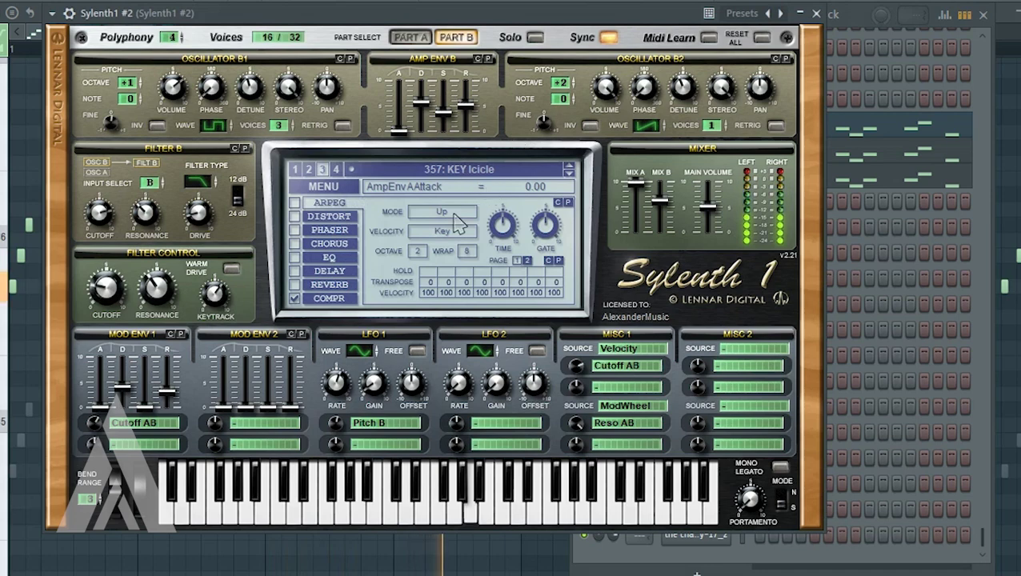
left_click(817, 15)
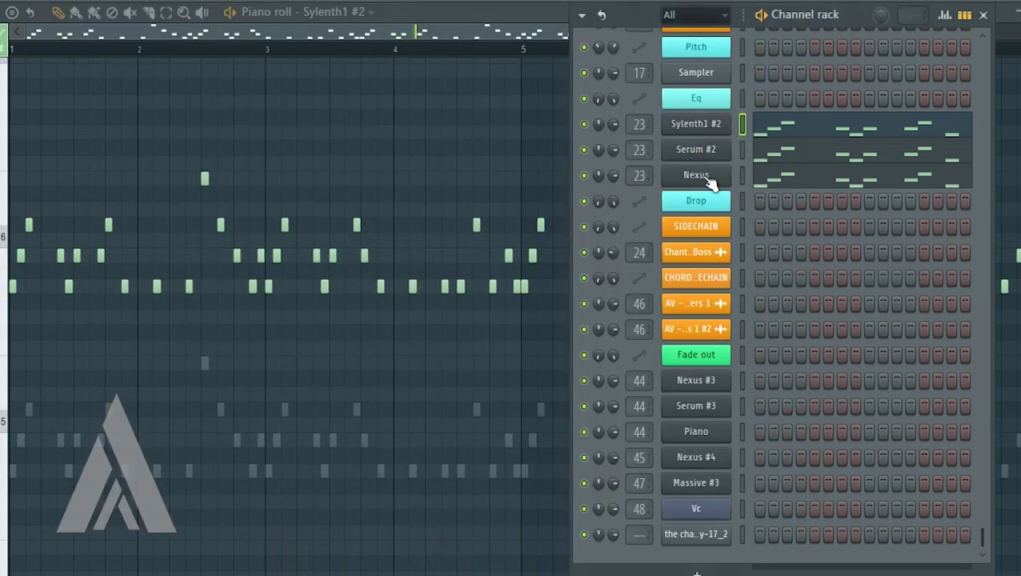
Step: View the Serum #2 and Nexus presets layered on the drop melody, then close them and the channel rack
left_click(707, 154)
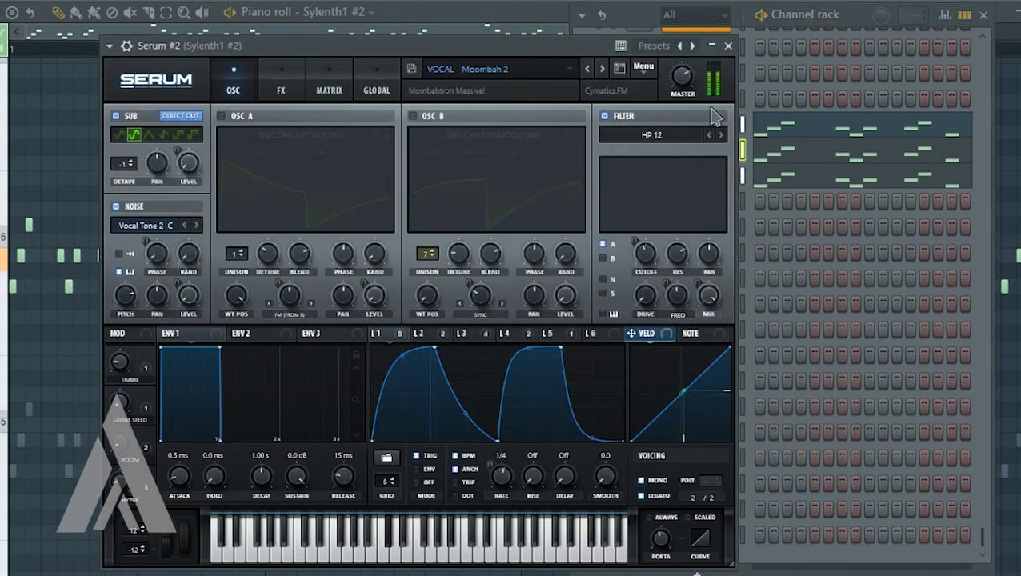
left_click(728, 47)
left_click(695, 174)
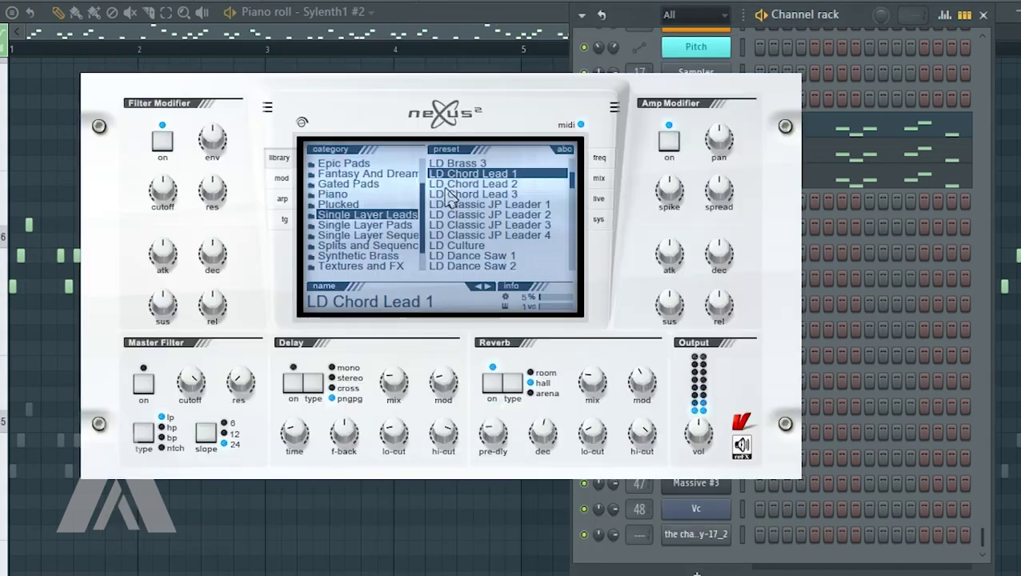
left_click(796, 62)
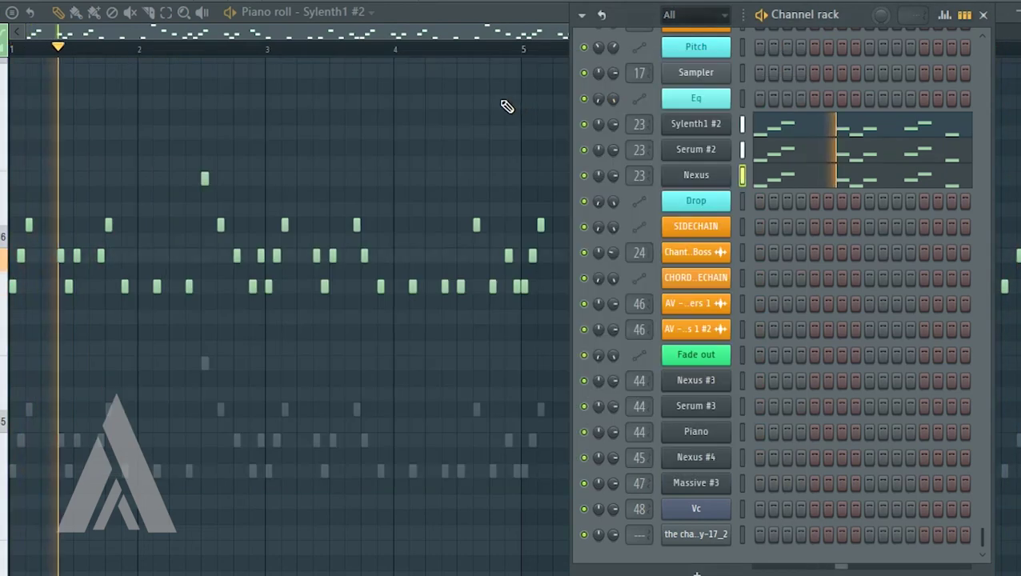
key("F6")
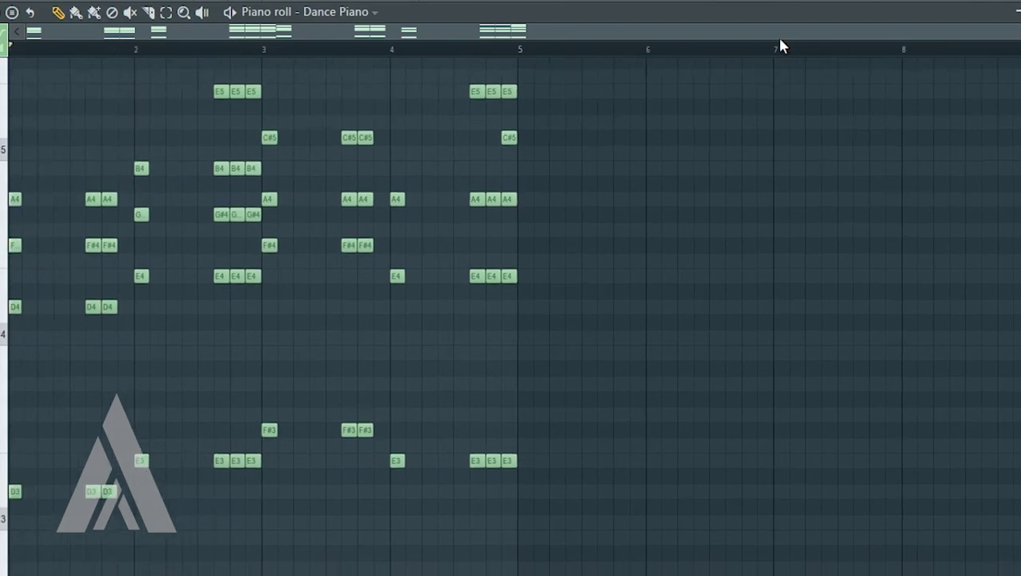
Step: Play the drop chords and view the preset of the Nexus #3 instrument that plays them
key("space")
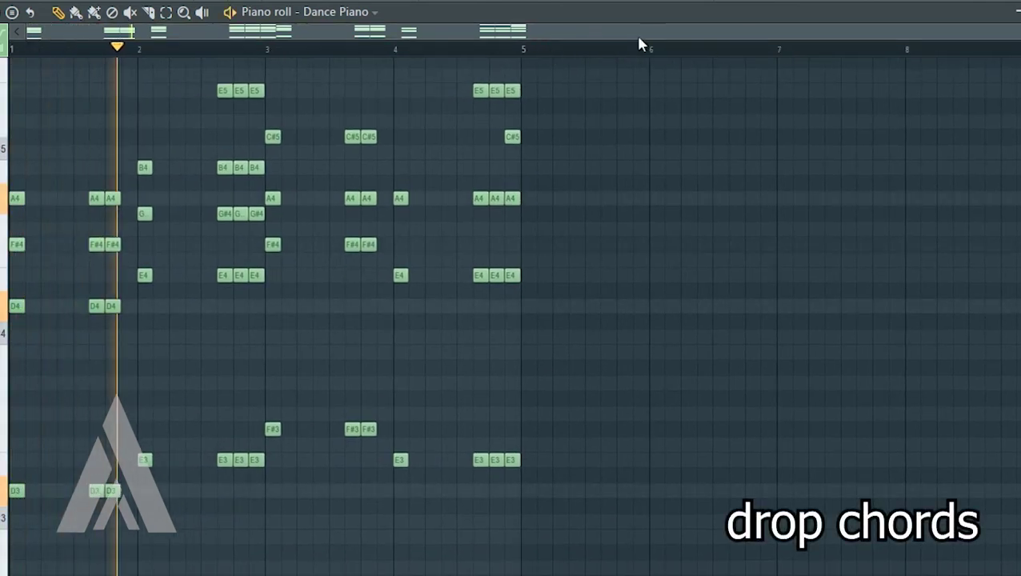
key("F6")
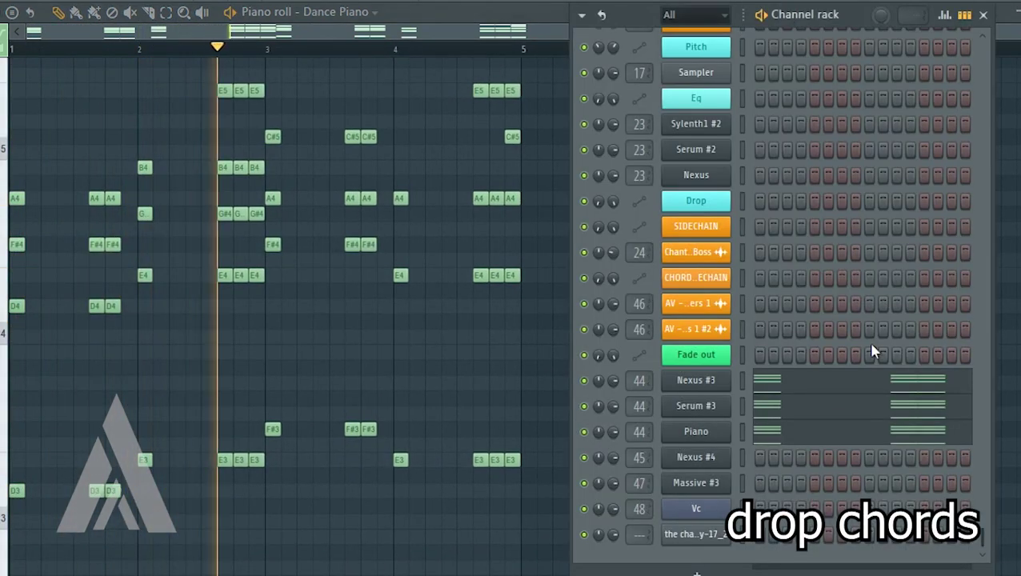
left_click(704, 386)
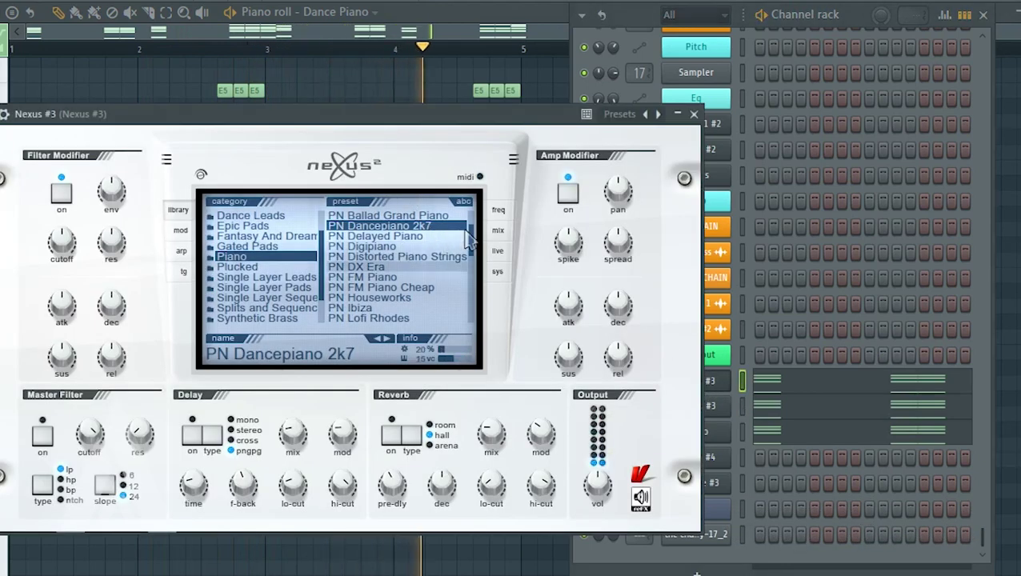
left_click(694, 115)
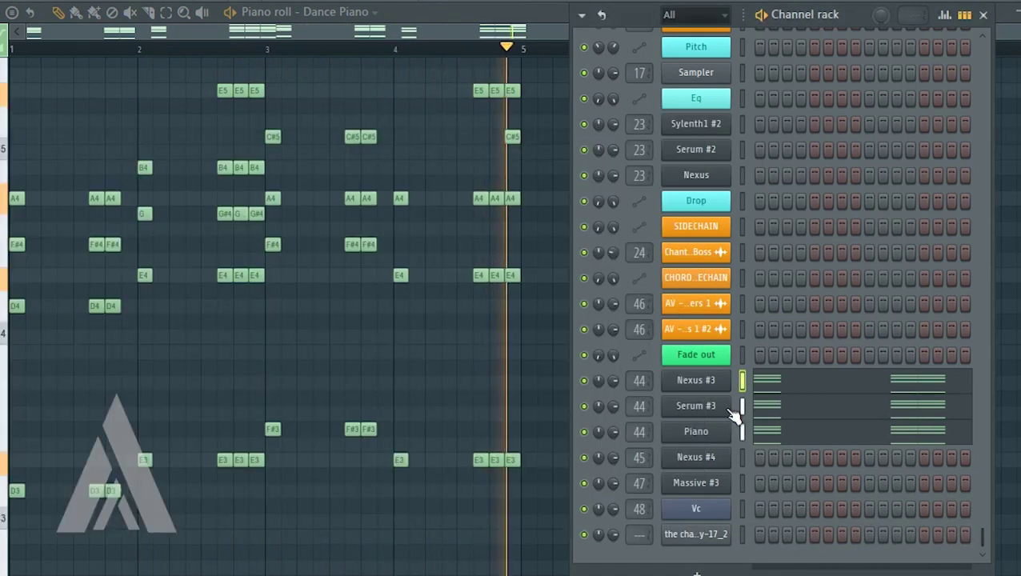
Step: View the Serum #3 and Piano instruments layered on the drop chords, then close them and the channel rack
left_click(728, 411)
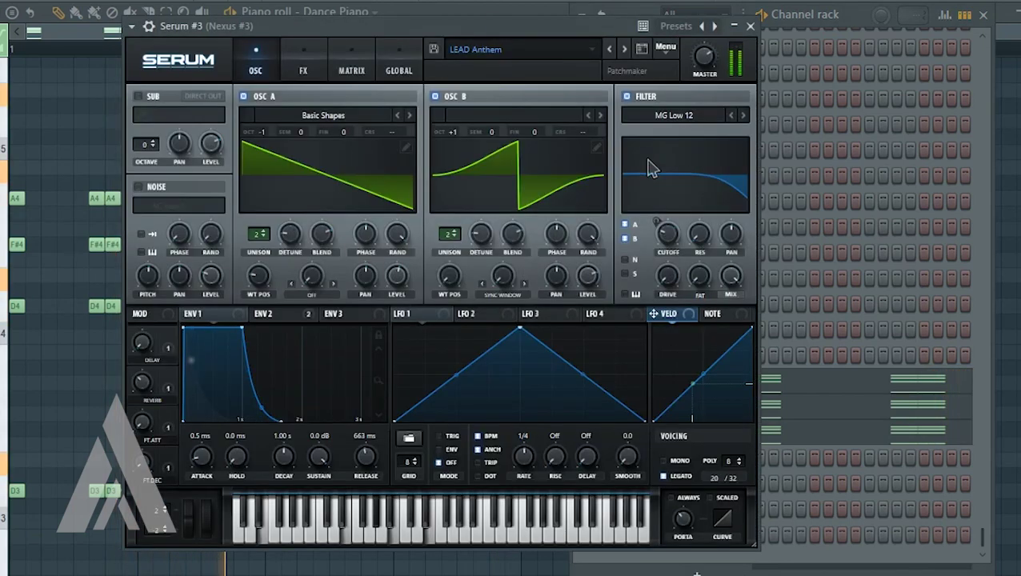
left_click(750, 28)
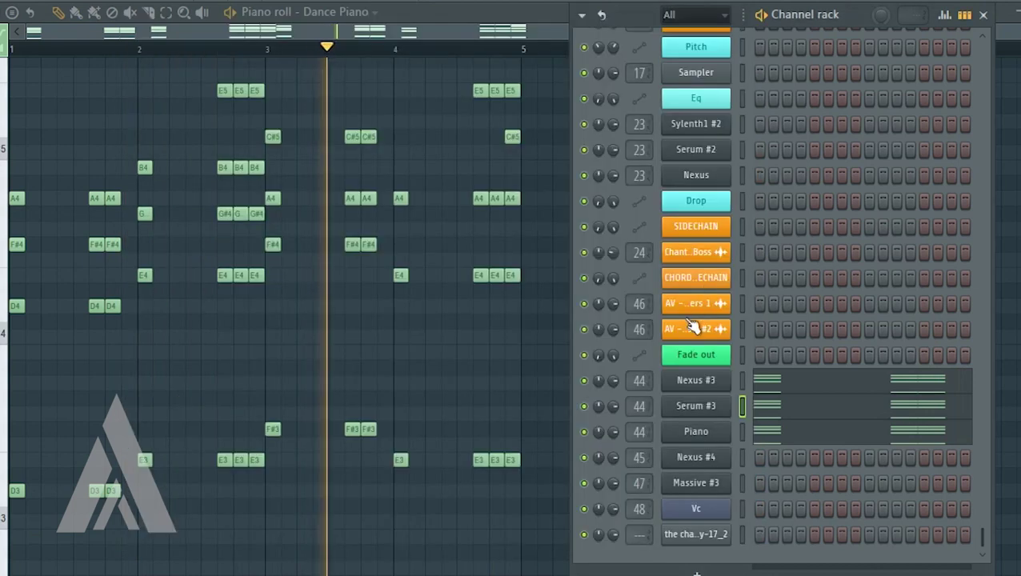
left_click(709, 450)
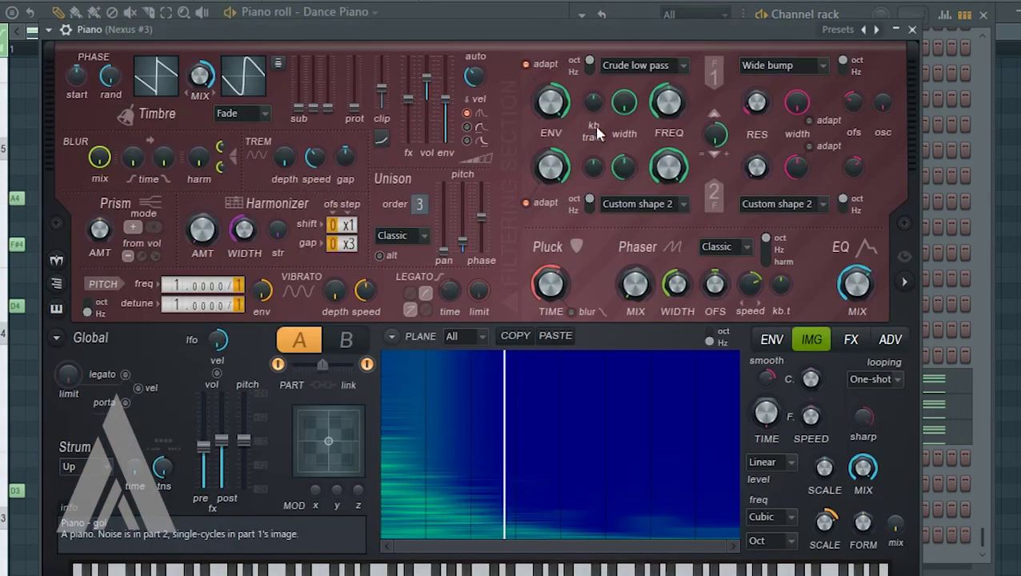
left_click_drag(559, 32, 571, 16)
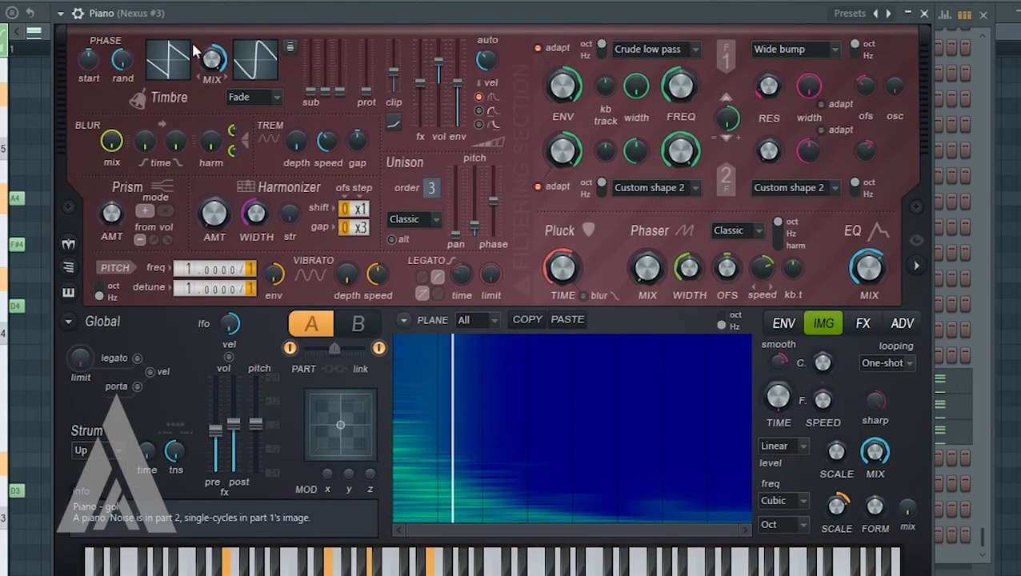
left_click(923, 14)
left_click(982, 14)
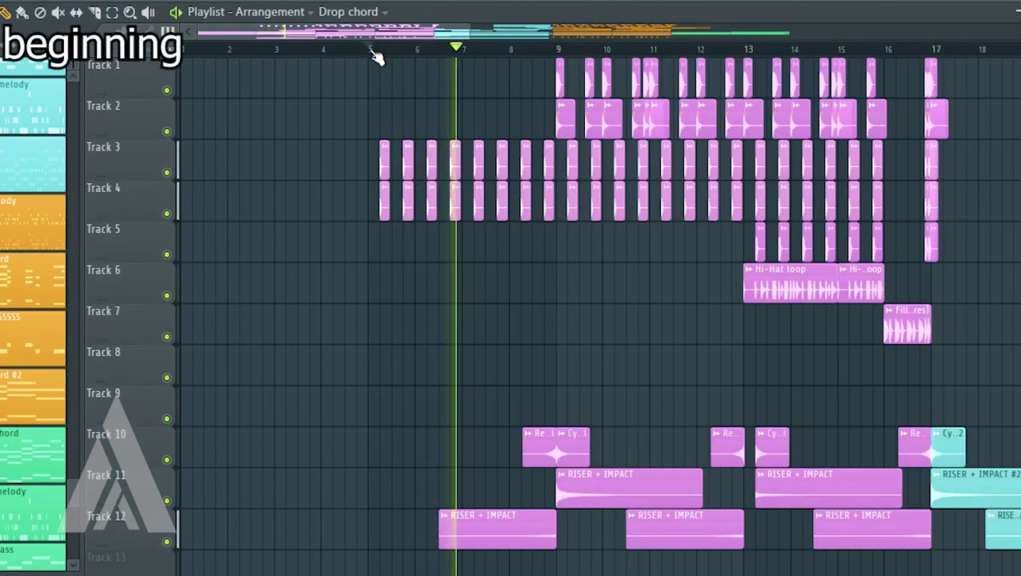
Step: Examine the drum, riser and impact clips in the beginning section of the playlist, up to bar 17
scroll(681, 234, "down", 2)
scroll(681, 234, "right", 2)
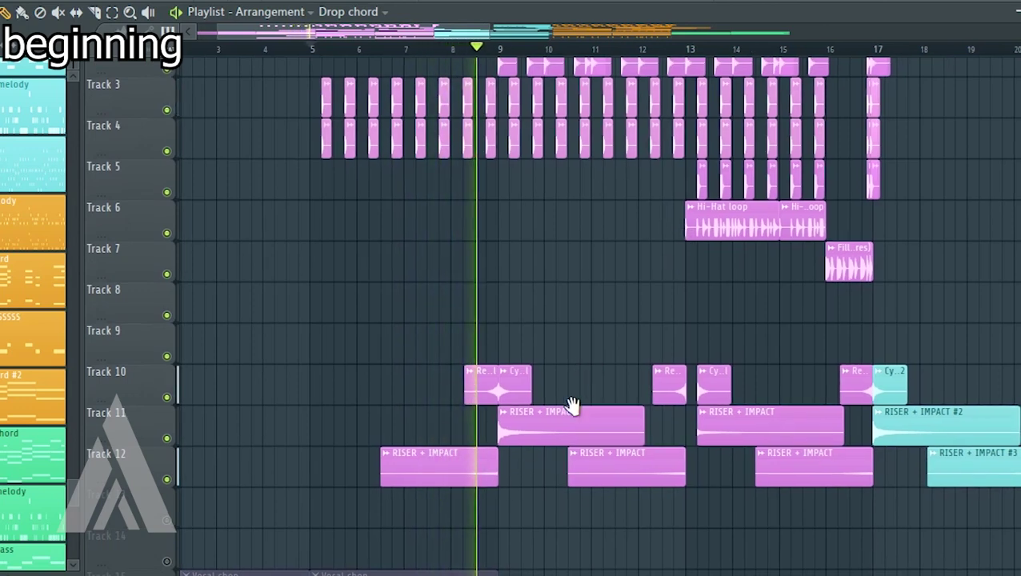
scroll(570, 406, "up", 2)
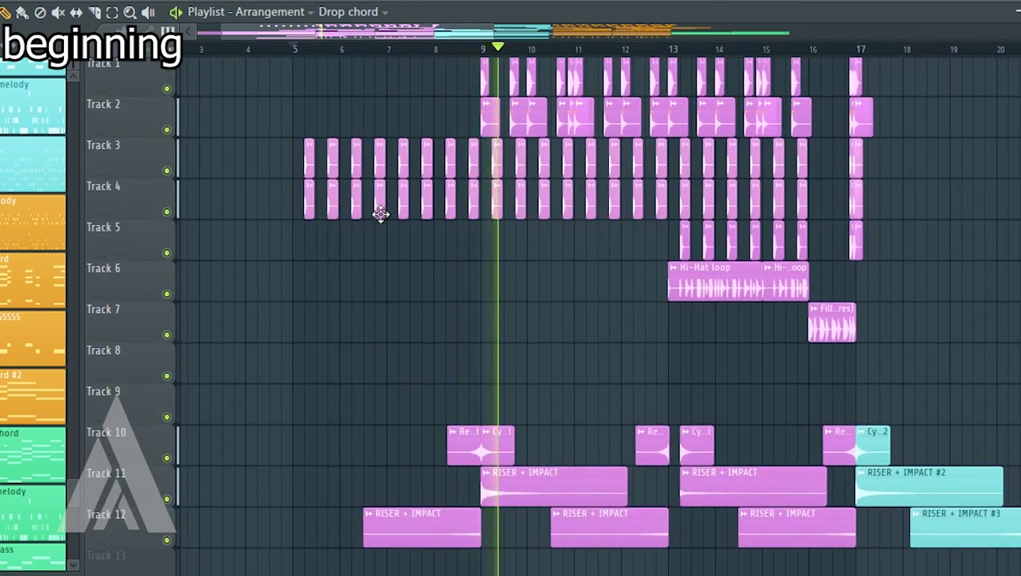
scroll(328, 210, "right", 3)
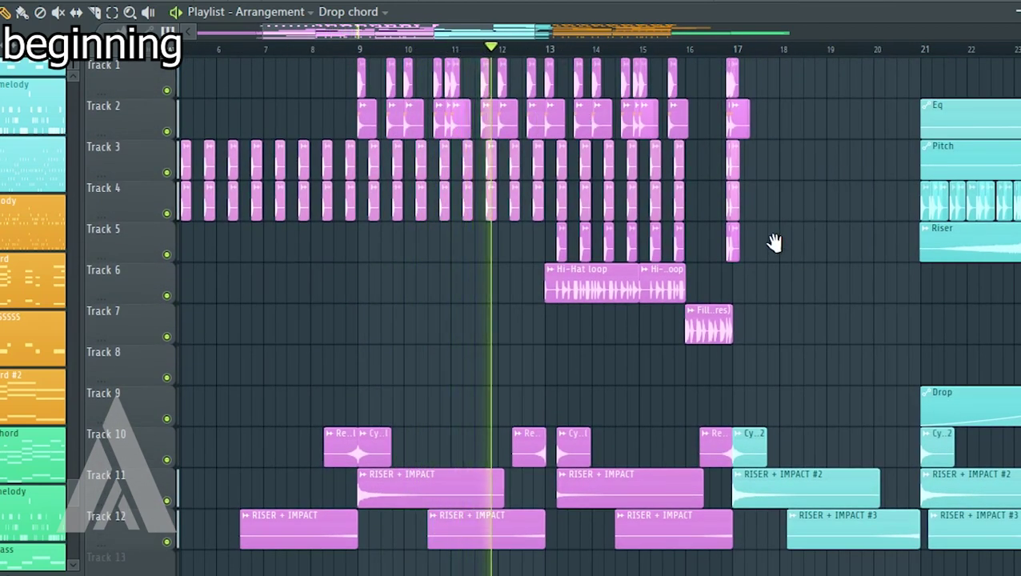
scroll(775, 242, "right", 1)
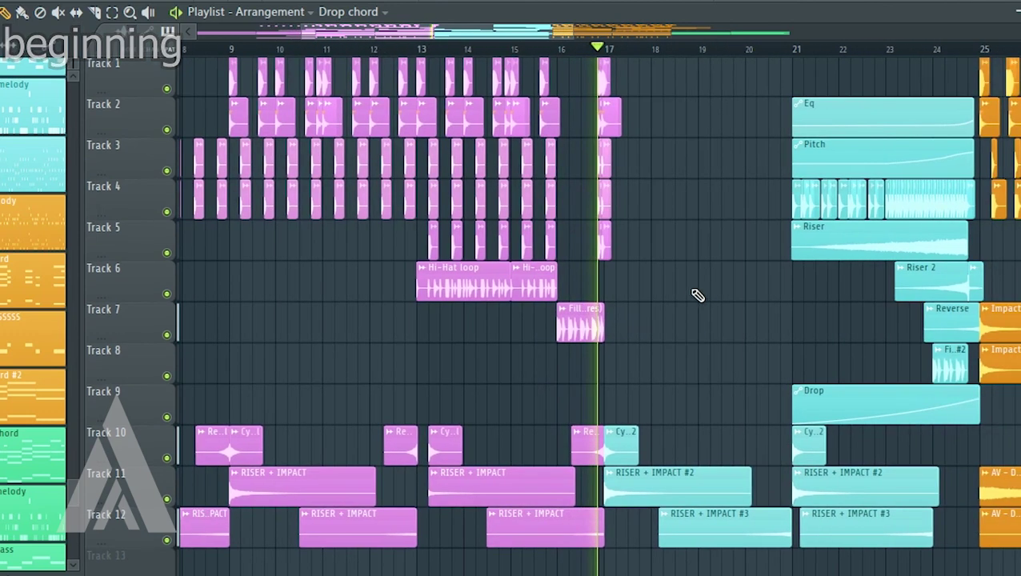
Step: Examine the riser, automation and snare clips of the buildup section in the playlist, from bar 17 to bar 25
scroll(642, 216, "down", 2)
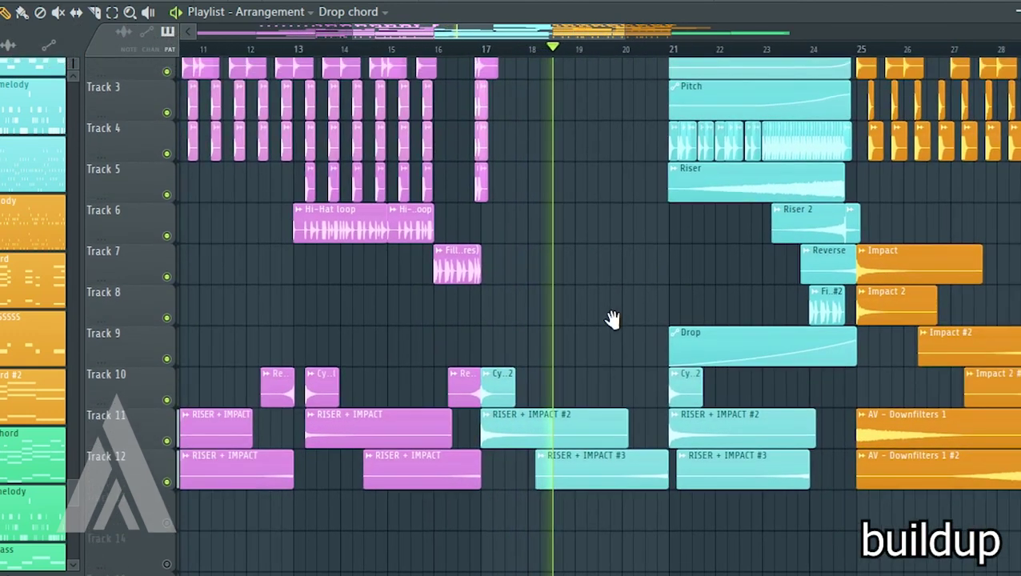
scroll(610, 319, "up", 2)
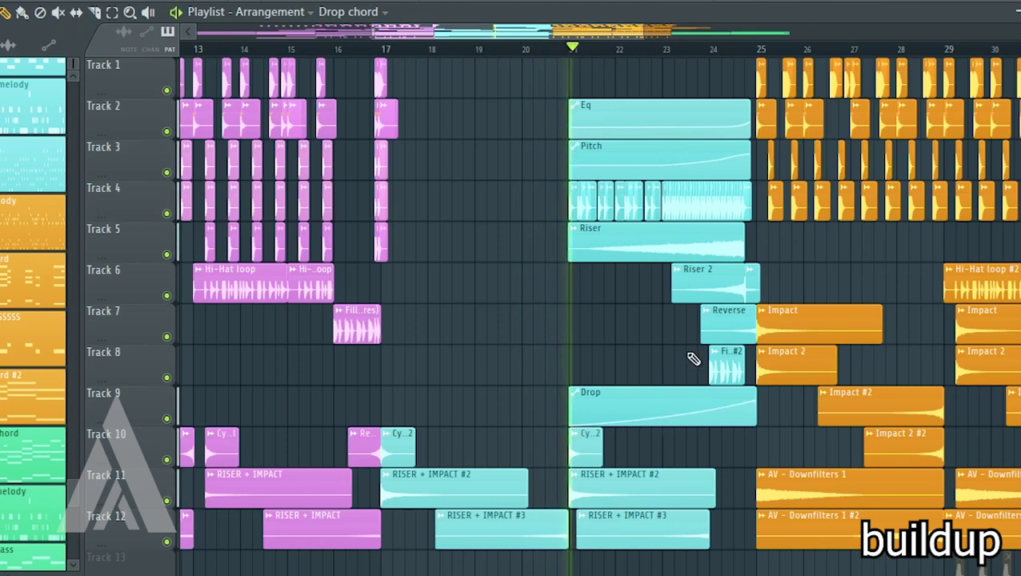
scroll(634, 266, "down", 1)
scroll(577, 304, "up", 1)
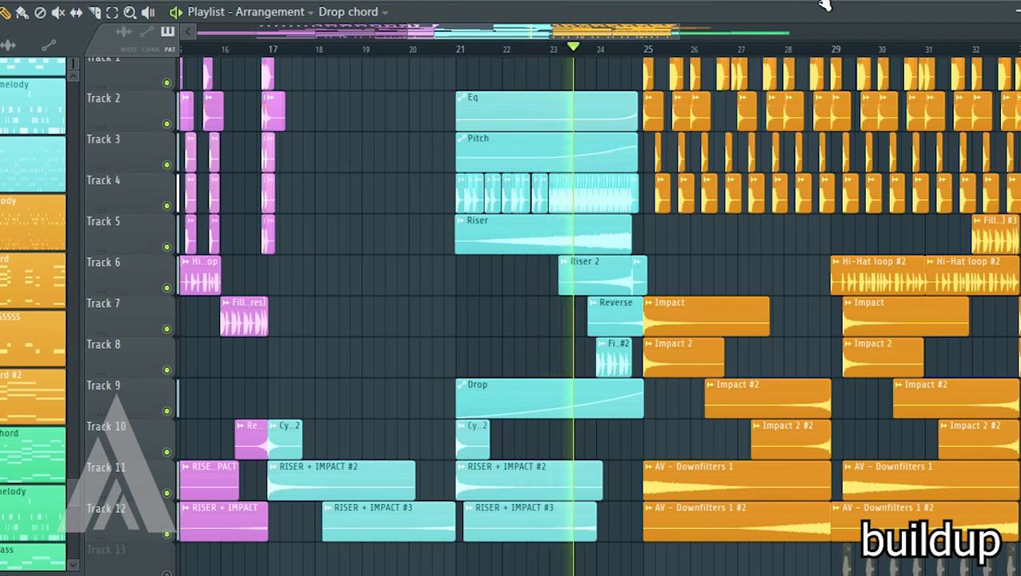
Step: Examine the kick, impact, hi-hat and downfilter clips of the drop section in the playlist, from bar 25 to bar 33
scroll(763, 217, "down", 2)
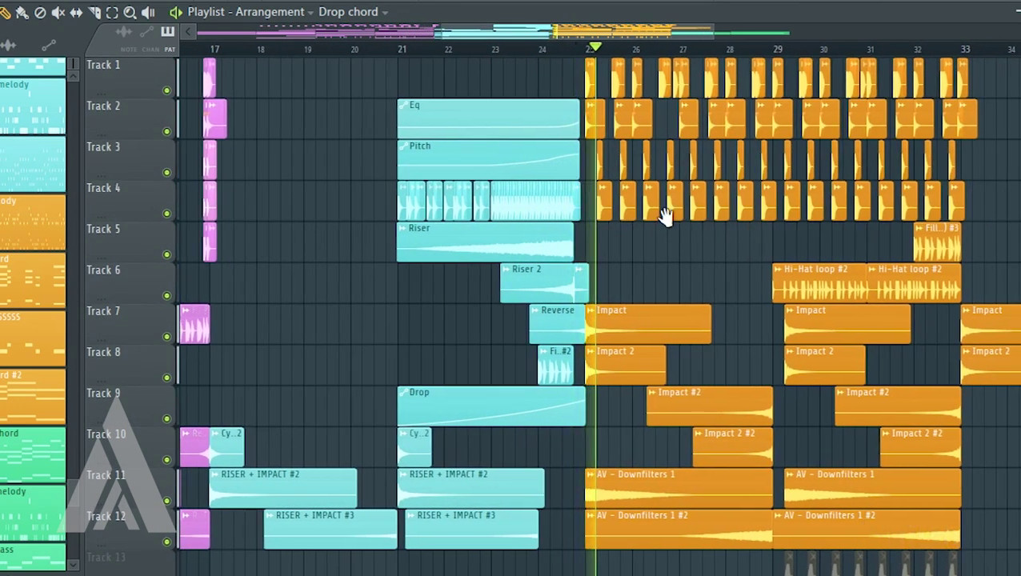
scroll(668, 222, "down", 3)
scroll(652, 222, "down", 2)
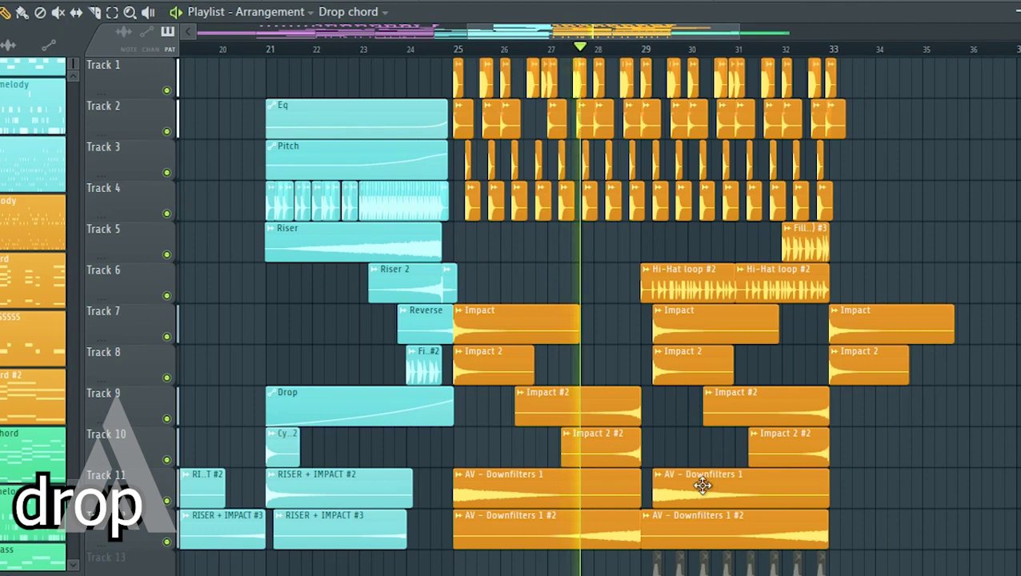
scroll(876, 408, "down", 1)
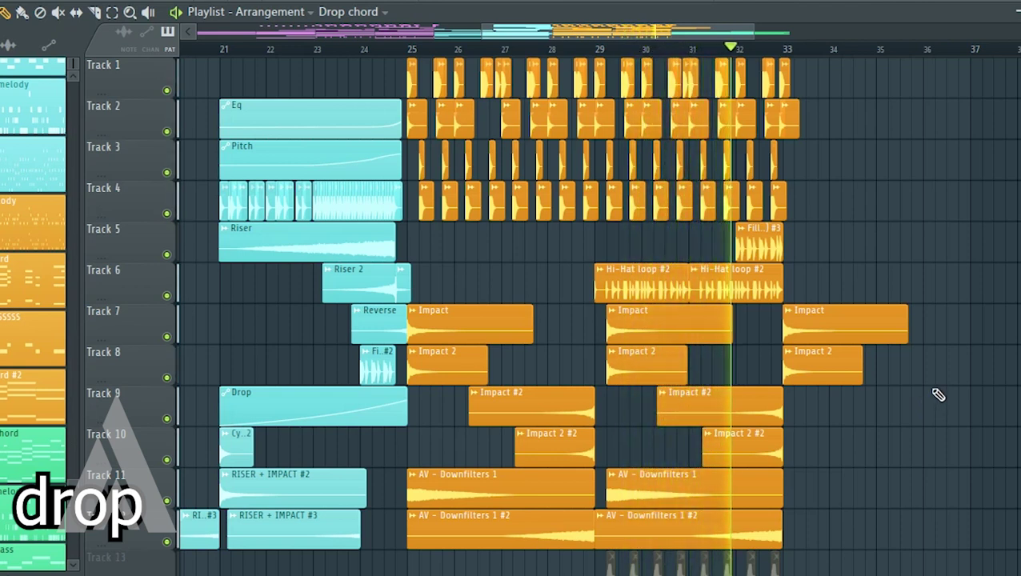
scroll(894, 337, "down", 1)
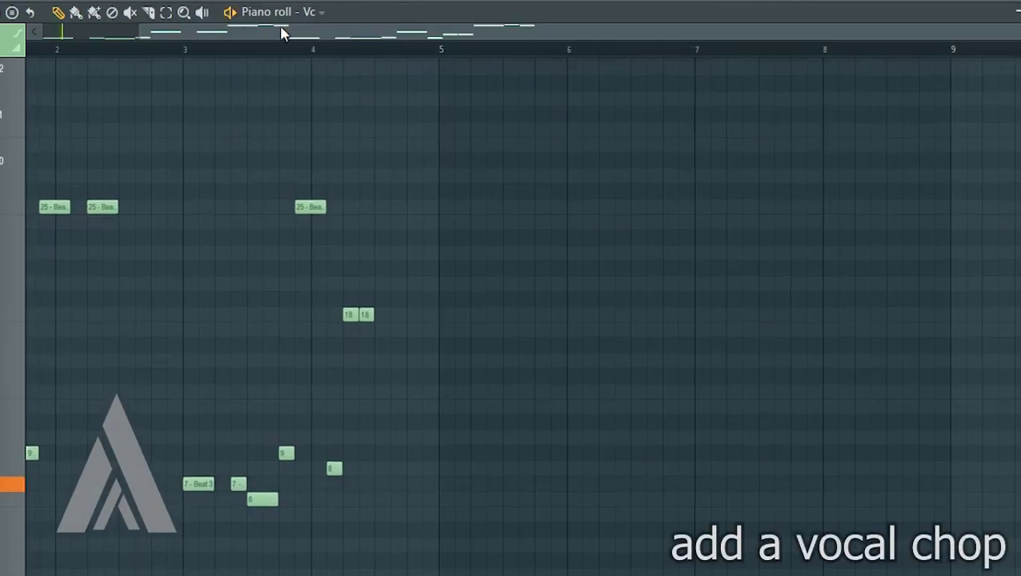
Step: Play the vocal chop pattern on the Vc channel and examine its notes across the whole pitch range
key("space")
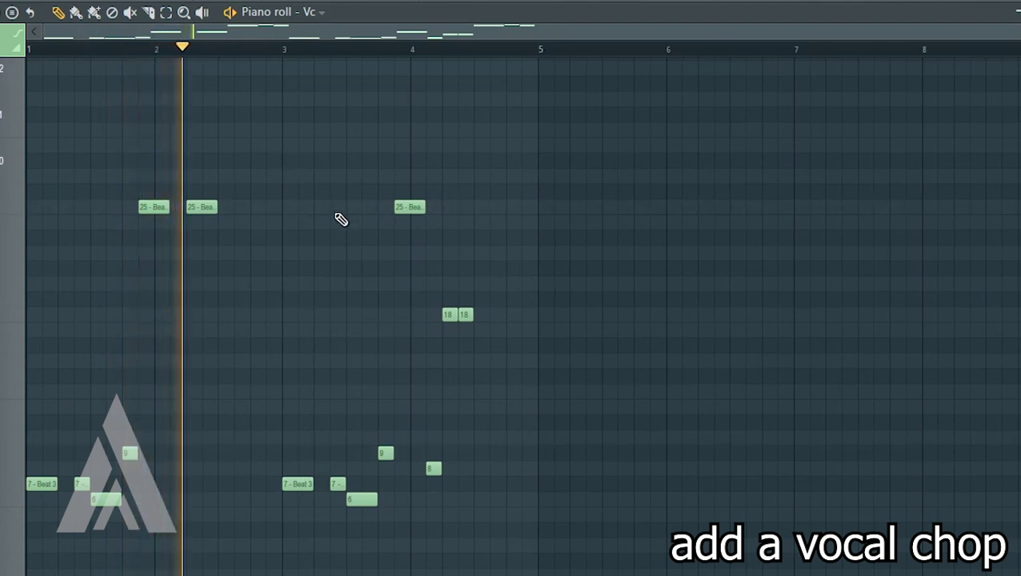
scroll(339, 218, "down", 4)
scroll(387, 120, "down", 8)
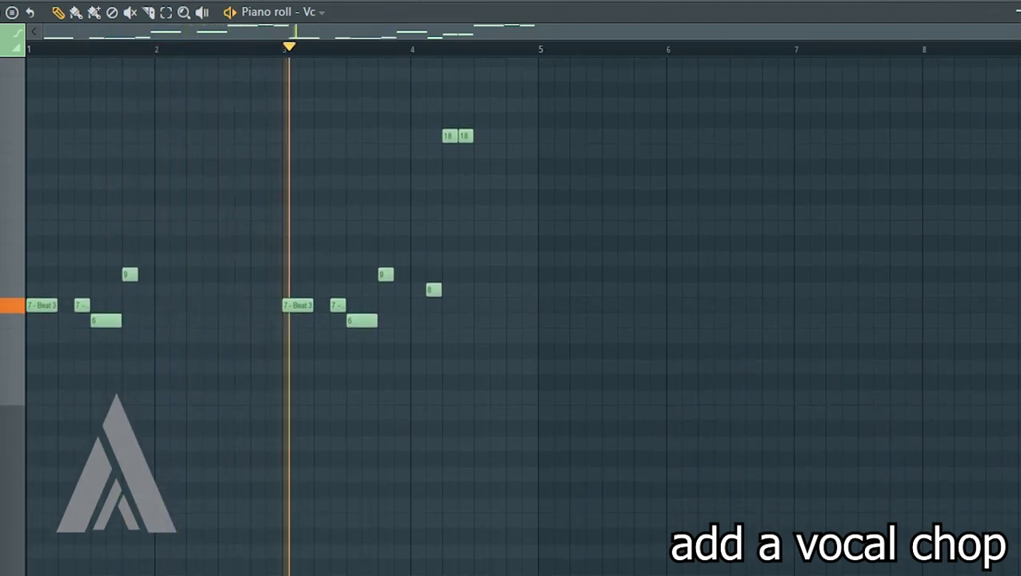
scroll(392, 203, "up", 8)
scroll(392, 203, "up", 8)
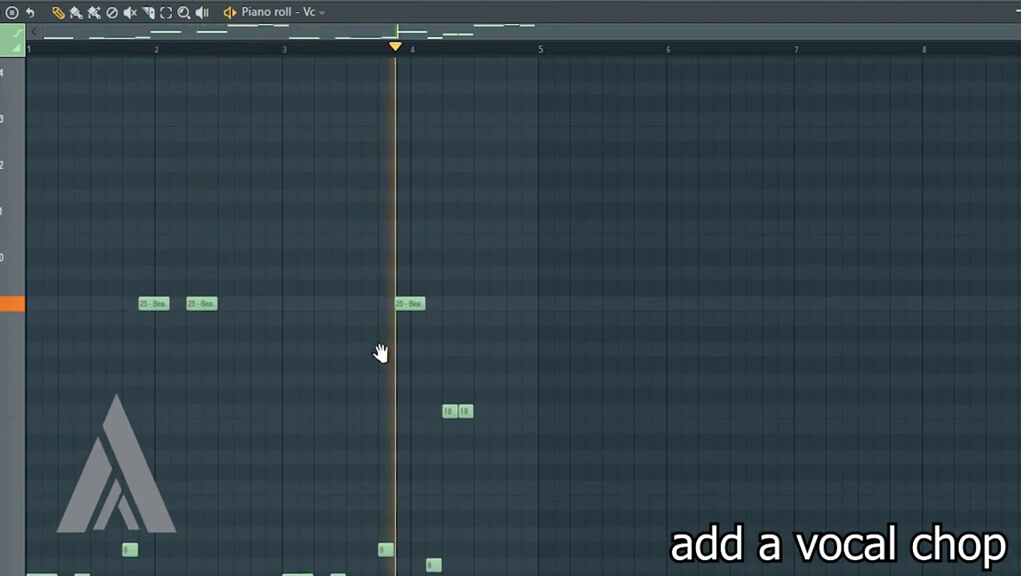
scroll(387, 278, "down", 1)
scroll(378, 376, "up", 3)
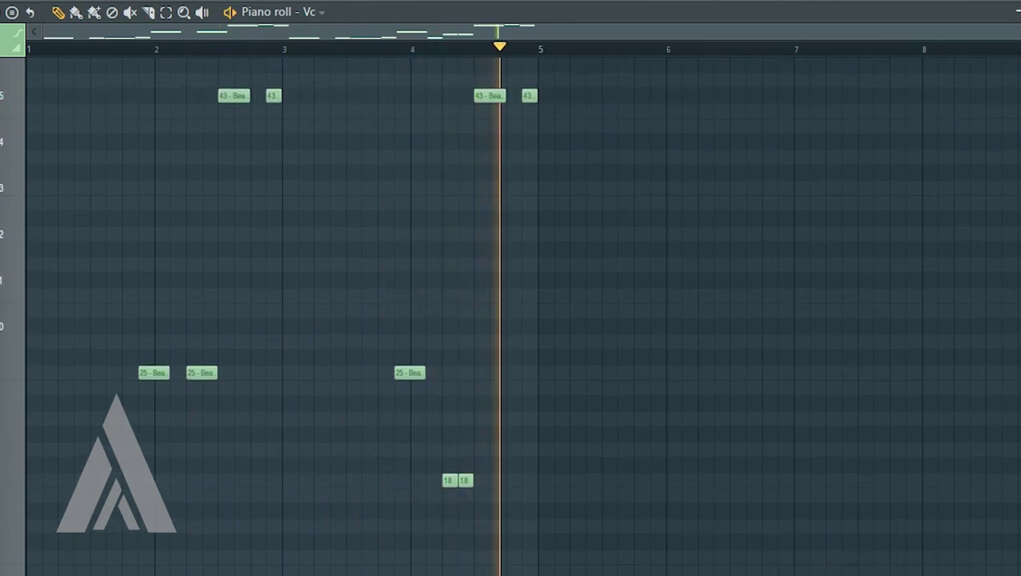
scroll(512, 329, "down", 3)
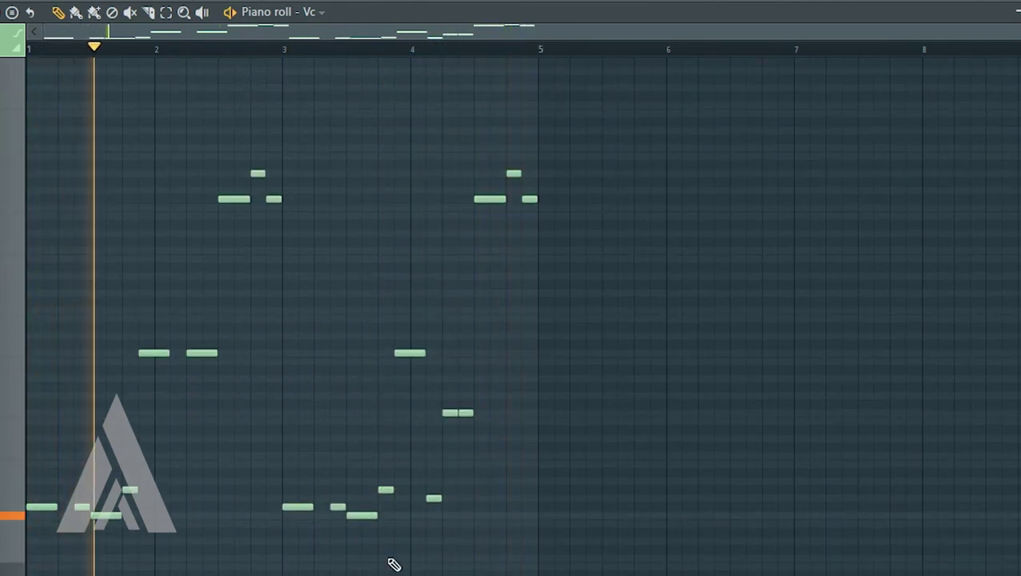